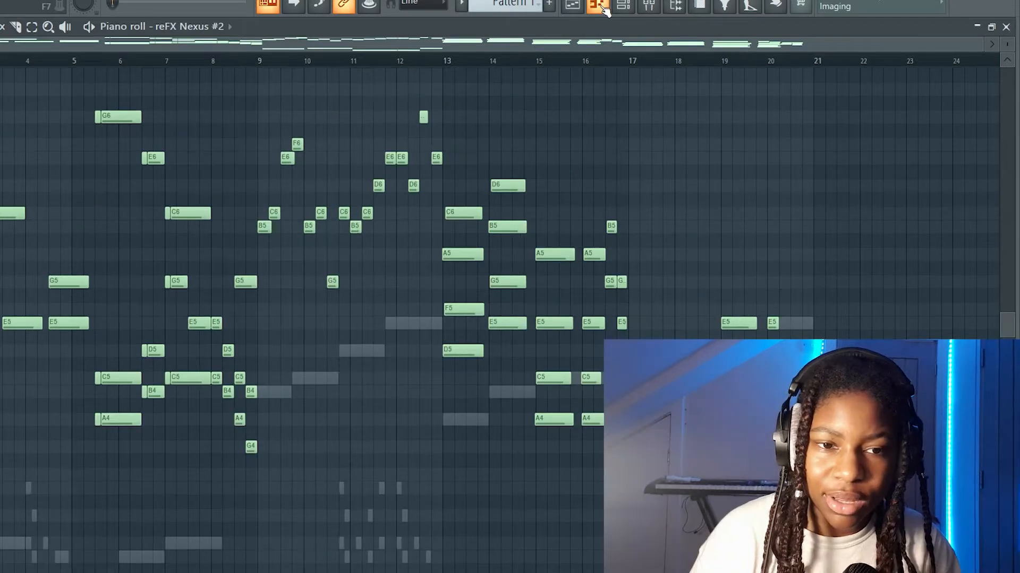
- Apply Strum to the reFX Nexus #2 notes, staggering their start times and setting the start velocity strength to 53%
{"action": "left_click", "coordinate": [648, 7]}
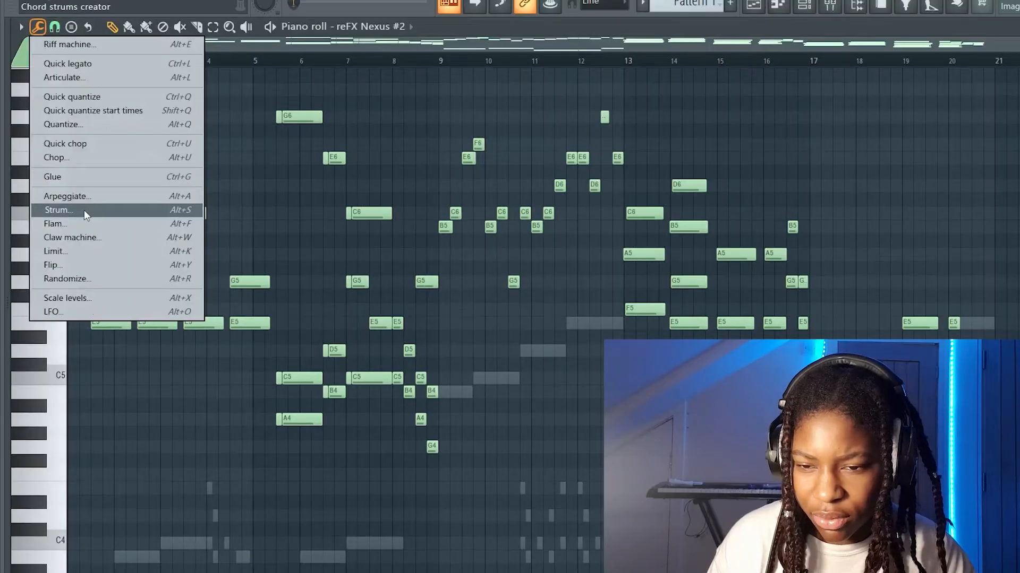
{"action": "left_click", "coordinate": [80, 209]}
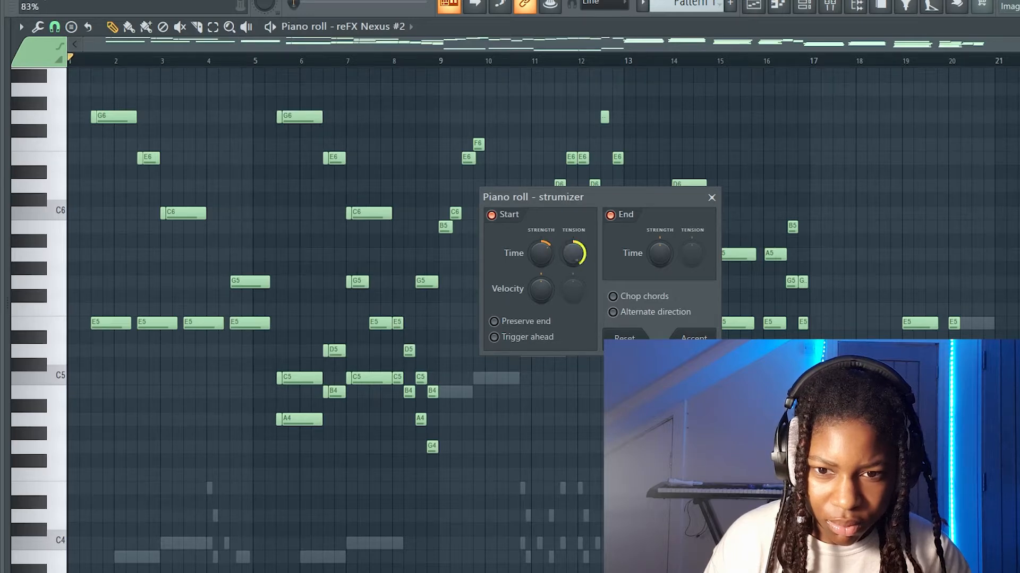
{"action": "left_click_drag", "start_coordinate": [542, 288], "coordinate": [542, 263]}
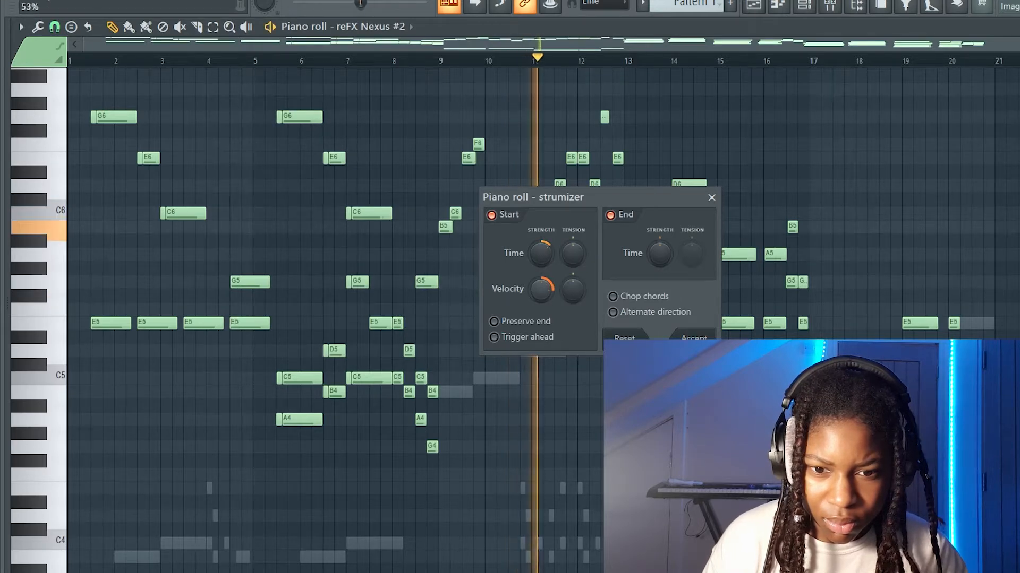
{"action": "left_click", "coordinate": [688, 337]}
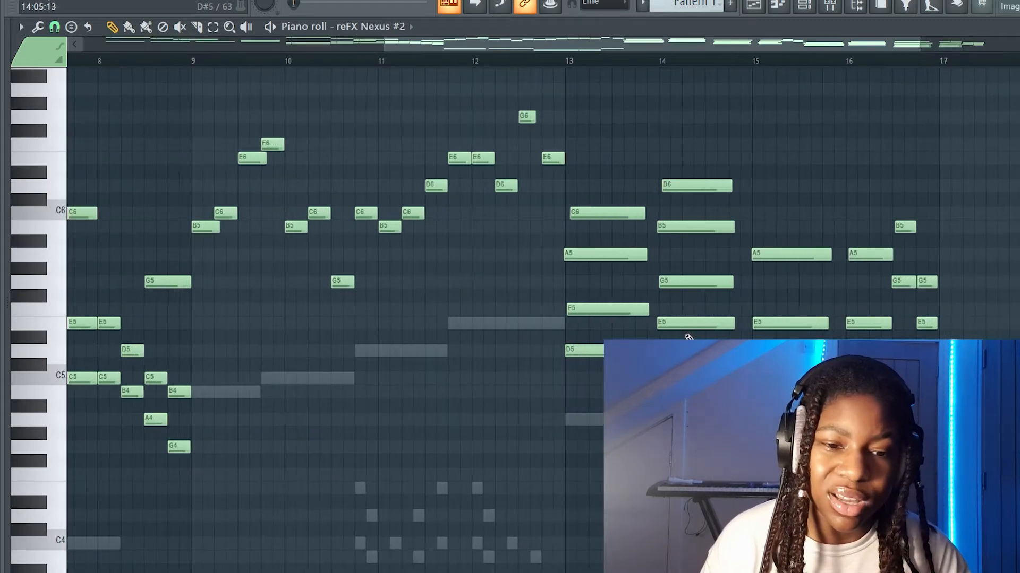
- Examine how the note starts are staggered in the strummed chords around bars 13 to 16
{"action": "scroll", "coordinate": [686, 331], "scroll_direction": "up", "scroll_amount": 3, "text": "ctrl"}
{"action": "scroll", "coordinate": [685, 325], "scroll_direction": "down", "scroll_amount": 5}
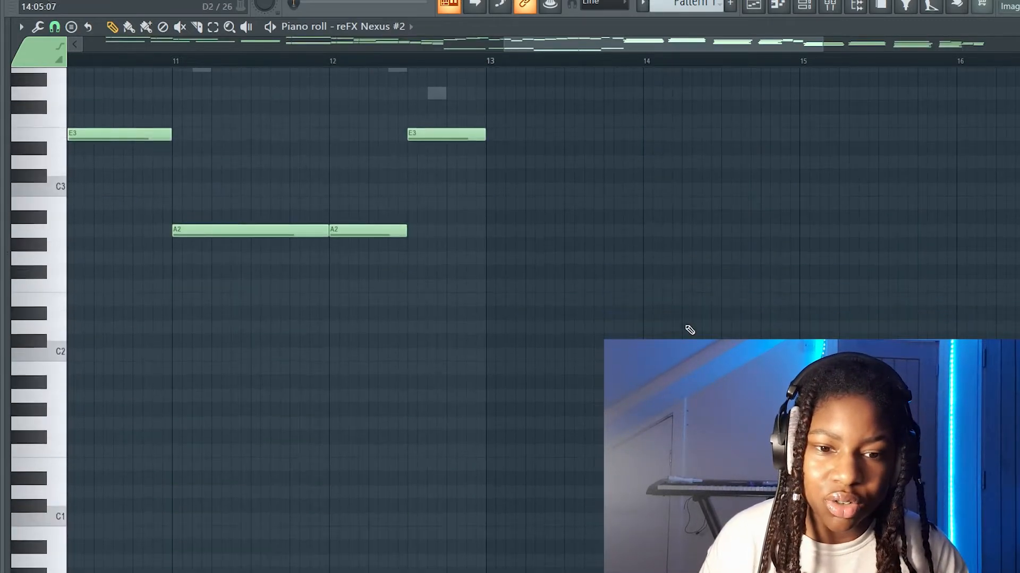
{"action": "scroll", "coordinate": [687, 330], "scroll_direction": "up", "scroll_amount": 6}
{"action": "scroll", "coordinate": [690, 329], "scroll_direction": "up", "scroll_amount": 3, "text": "ctrl"}
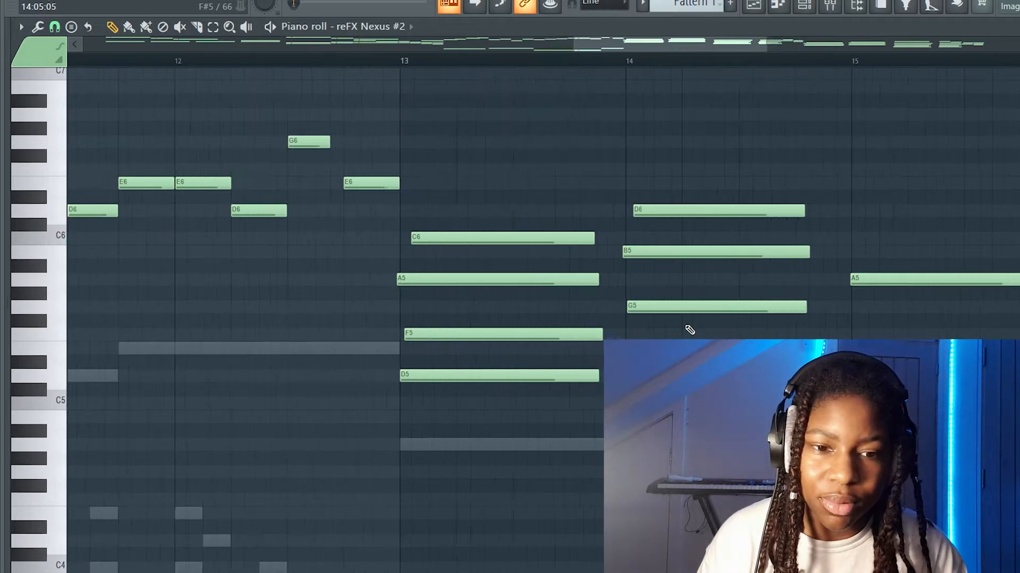
{"action": "scroll", "coordinate": [643, 340], "scroll_direction": "down", "scroll_amount": 5, "text": "ctrl"}
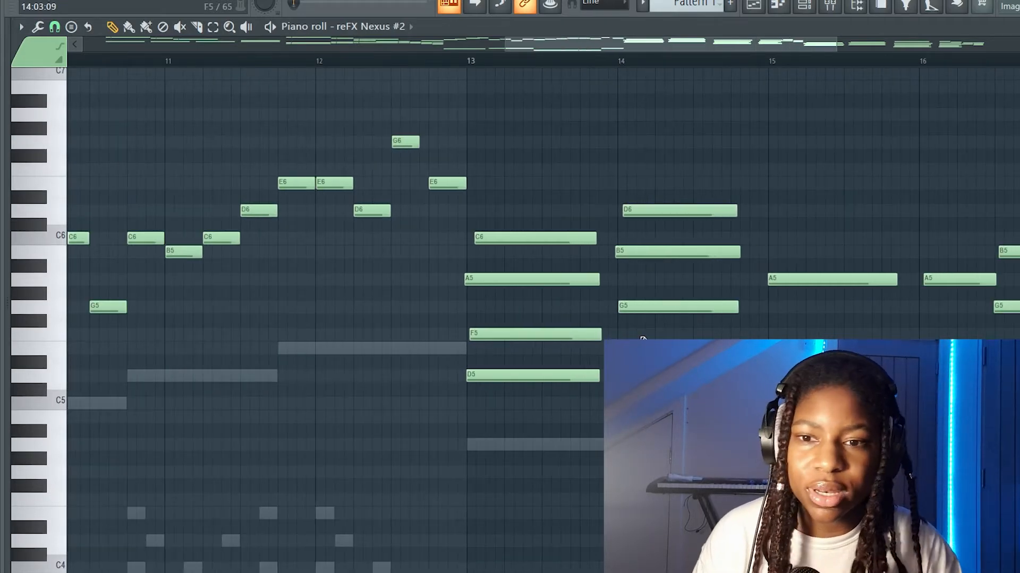
{"action": "scroll", "coordinate": [669, 283], "scroll_direction": "down", "scroll_amount": 4, "text": "ctrl"}
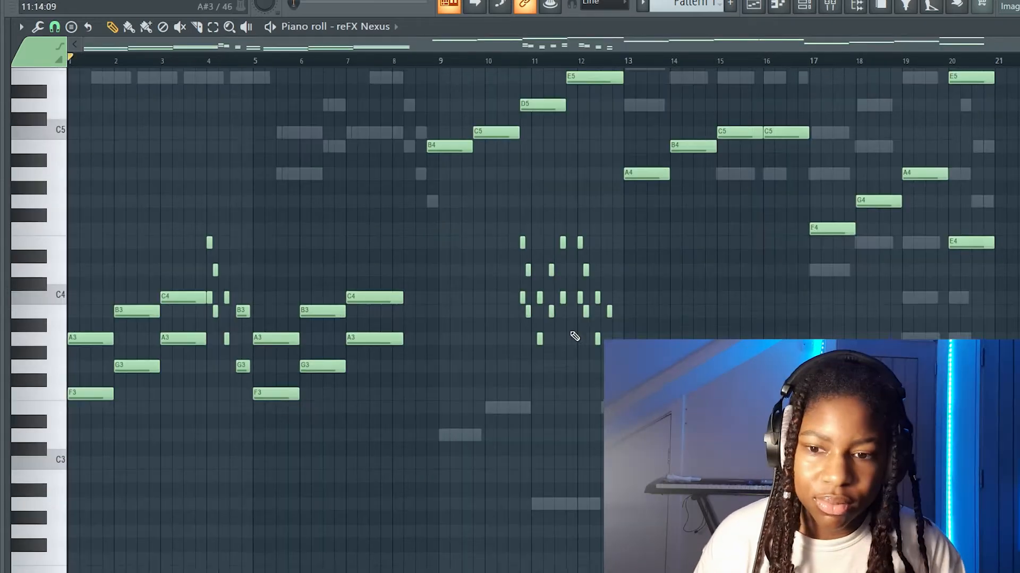
- Strum the reFX Nexus chords in bars 1 to 8 and the short low notes in bars 11 and 12
{"action": "scroll", "coordinate": [575, 336], "scroll_direction": "up", "scroll_amount": 2}
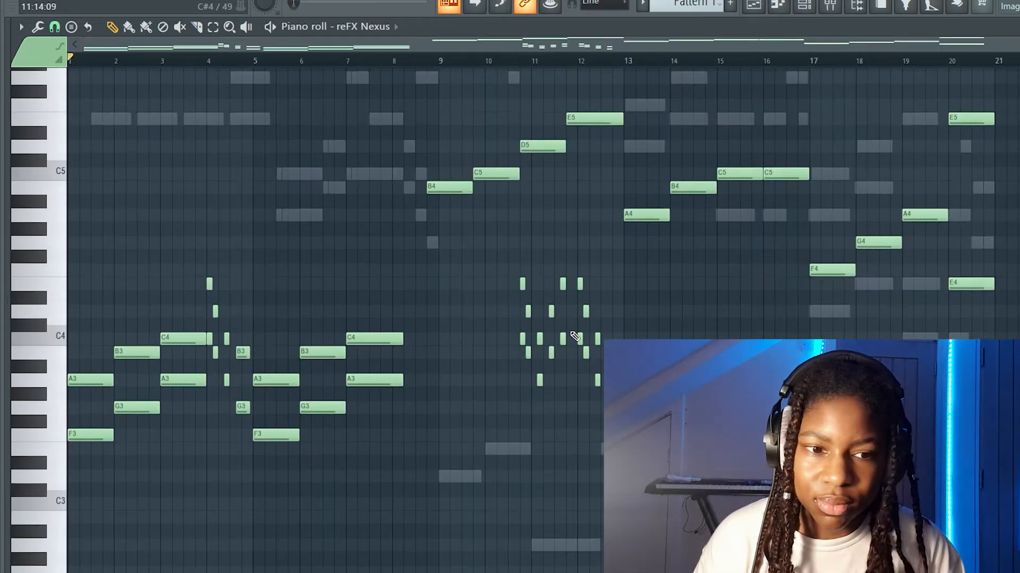
{"action": "scroll", "coordinate": [595, 361], "scroll_direction": "up", "scroll_amount": 8}
{"action": "scroll", "coordinate": [595, 361], "scroll_direction": "down", "scroll_amount": 10}
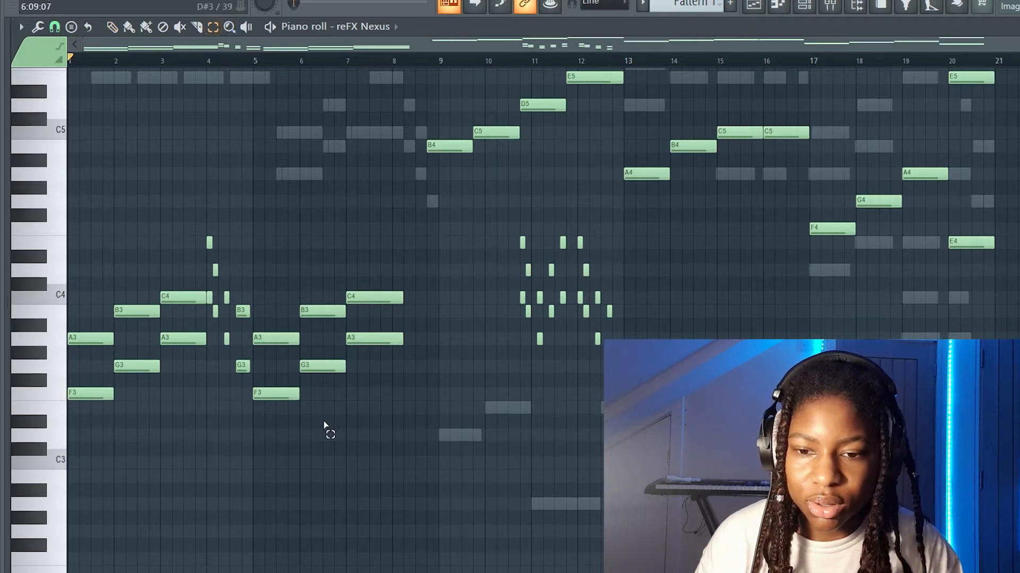
{"action": "left_click_drag", "start_coordinate": [459, 428], "coordinate": [45, 261]}
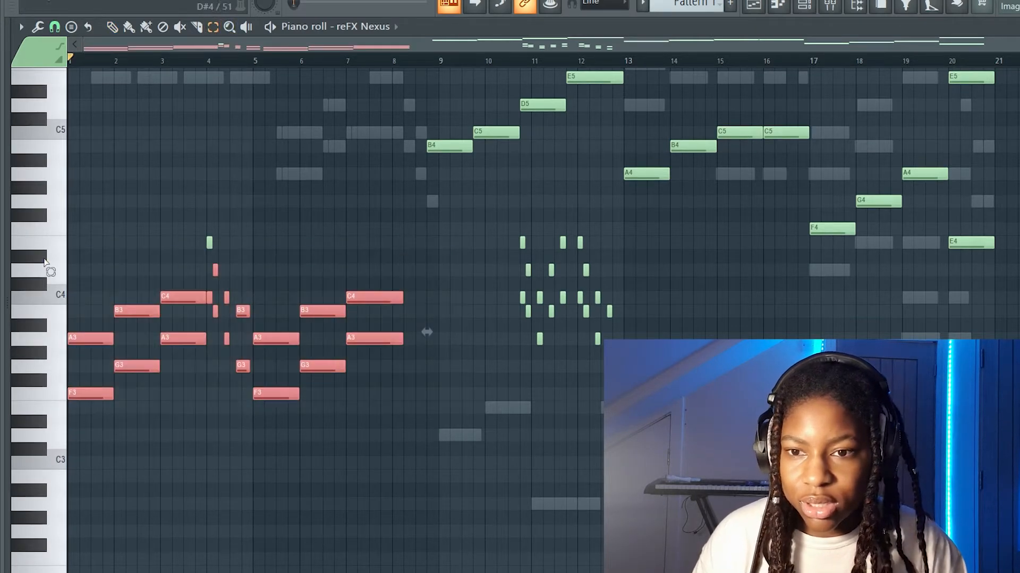
{"action": "left_click", "coordinate": [21, 27]}
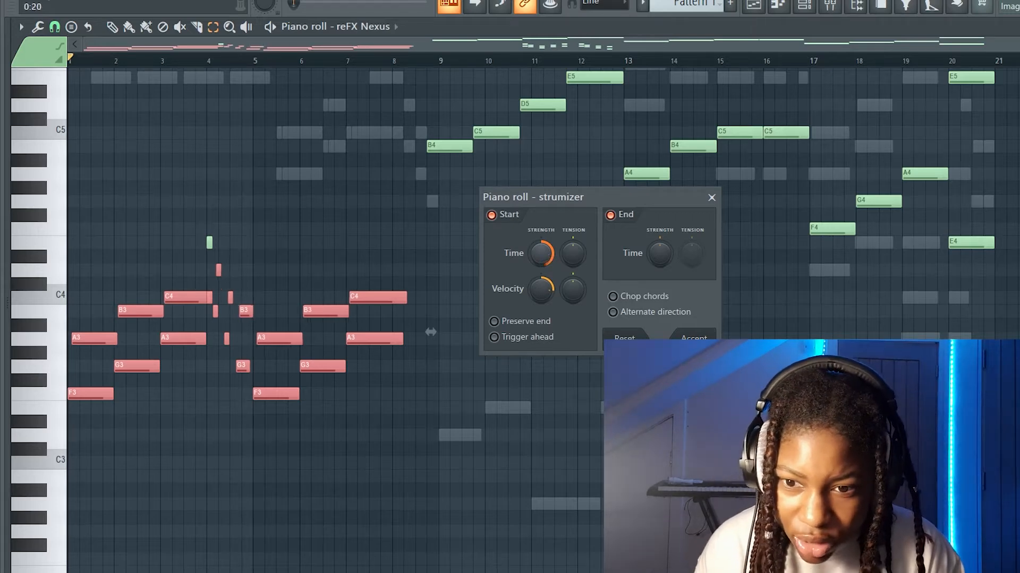
{"action": "key", "text": "space"}
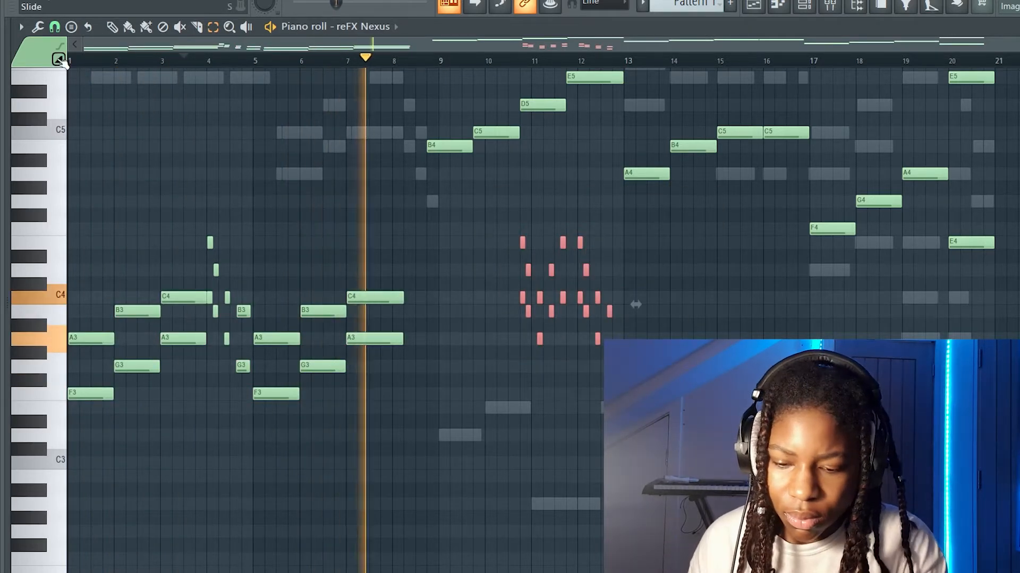
{"action": "key", "text": "alt+s"}
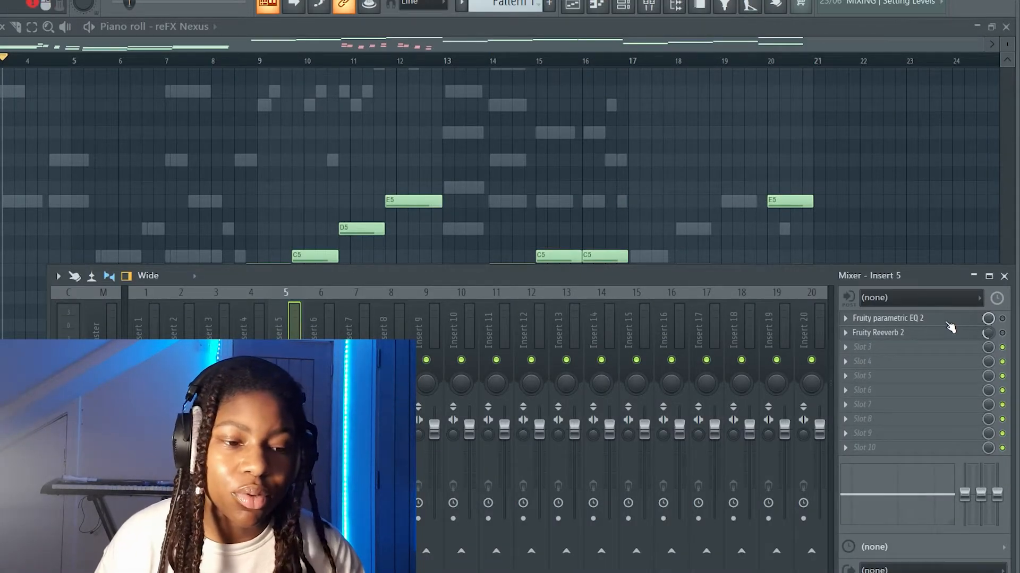
- Open Fruity parametric EQ 2 on mixer Insert 5 and narrow band 4's bandwidth to 8%
{"action": "left_click", "coordinate": [903, 318]}
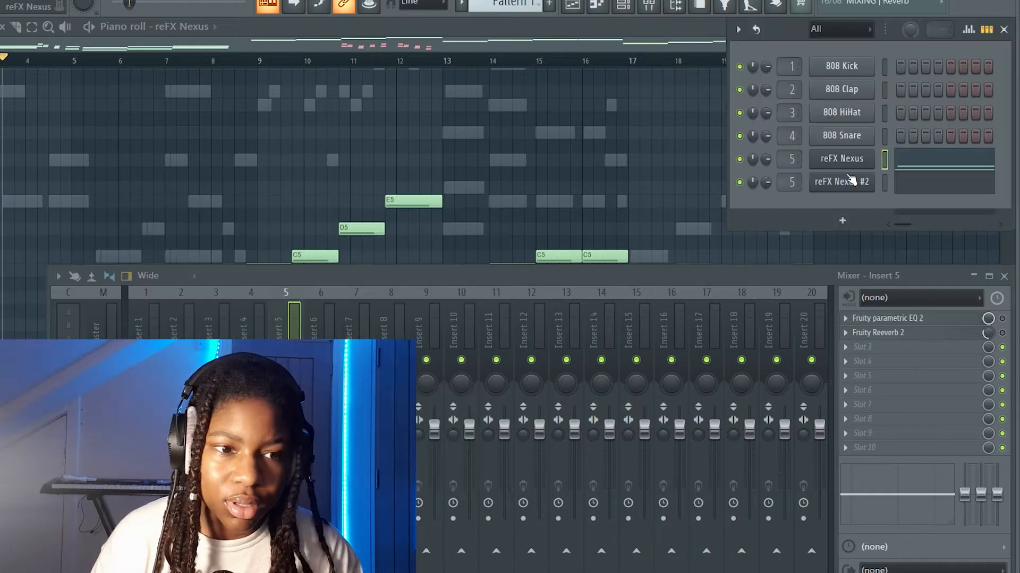
{"action": "left_click", "coordinate": [1003, 30]}
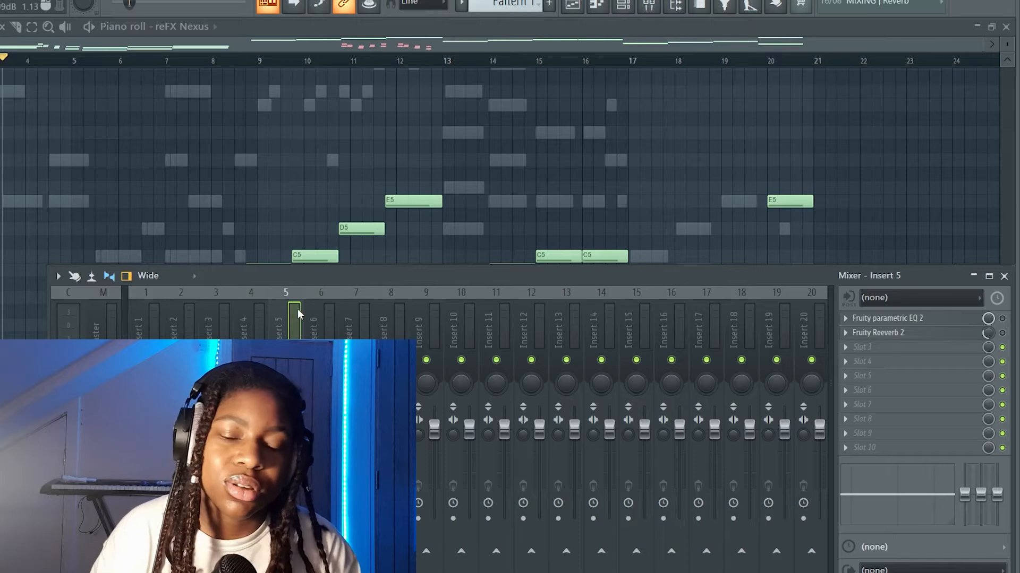
{"action": "left_click", "coordinate": [881, 319]}
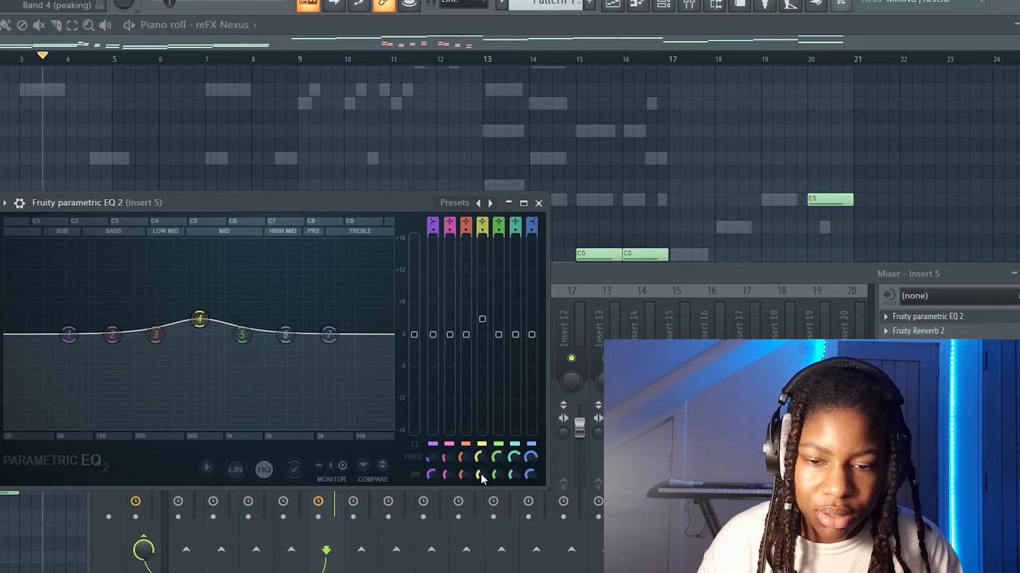
{"action": "left_click_drag", "start_coordinate": [480, 475], "coordinate": [483, 477]}
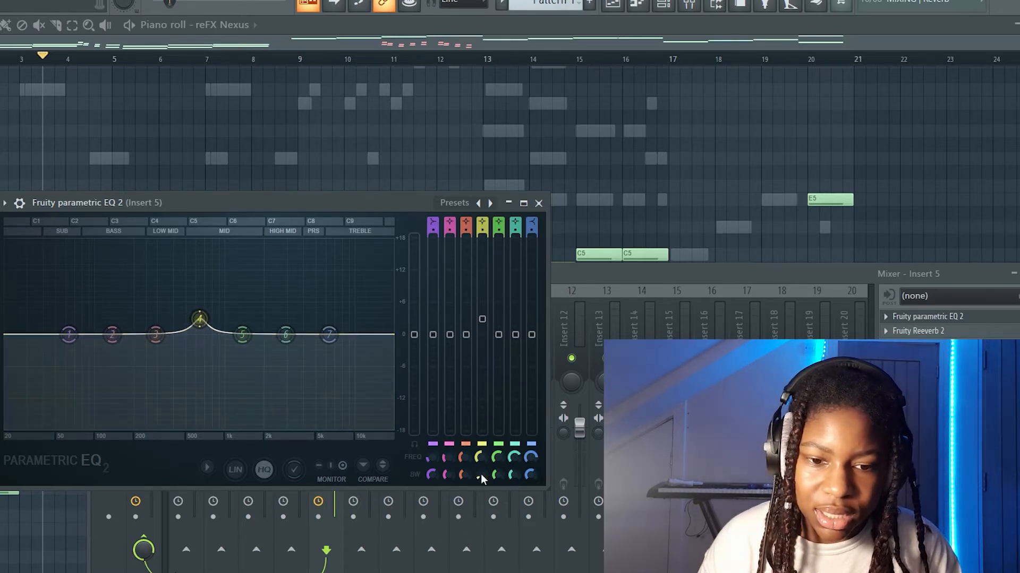
- Sweep a boosted band 4 across the spectrum during playback and turn it into a slight cut in the low mids
{"action": "key", "text": "space"}
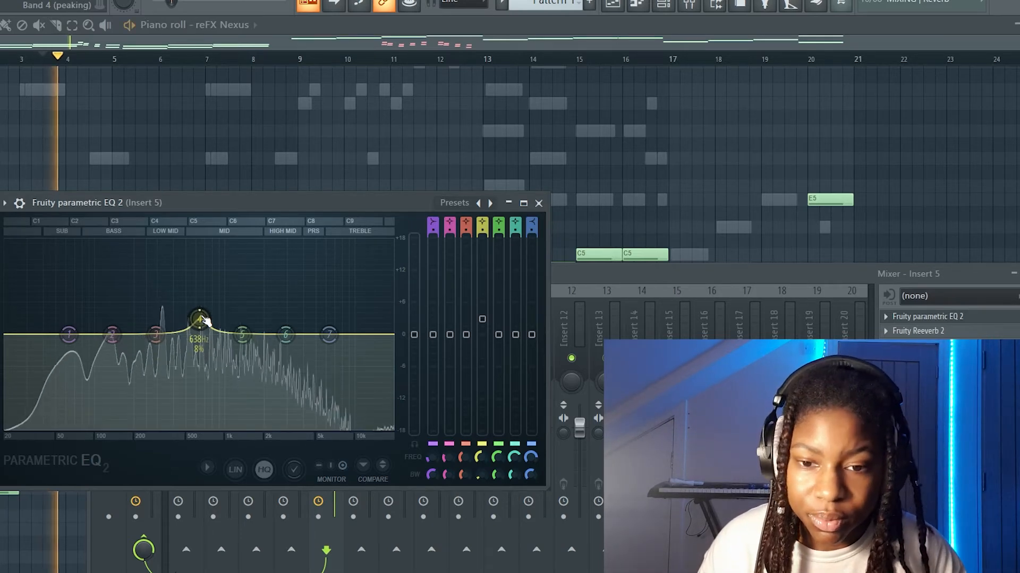
{"action": "left_click_drag", "start_coordinate": [203, 328], "coordinate": [112, 243]}
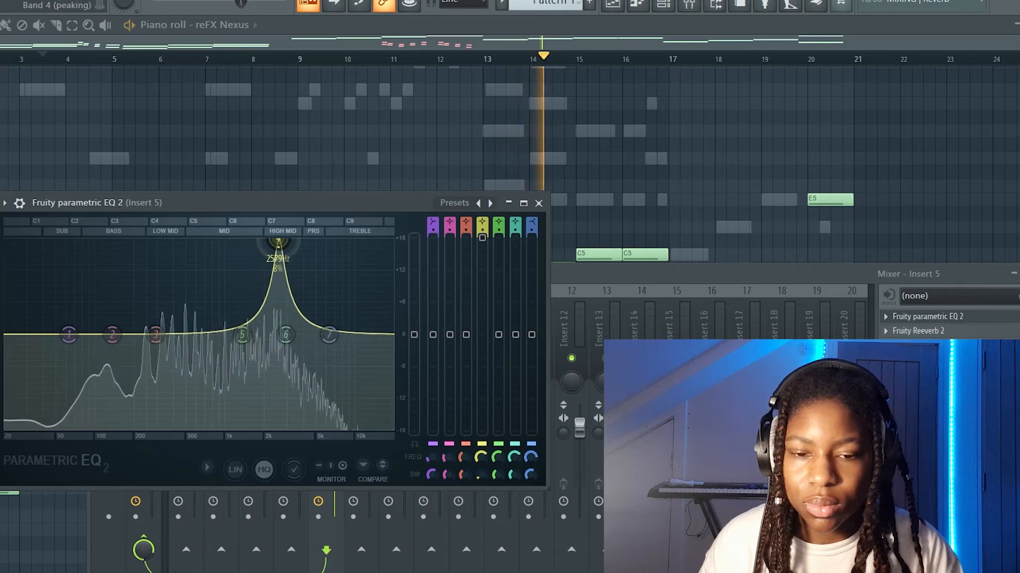
{"action": "left_click_drag", "start_coordinate": [278, 243], "coordinate": [223, 240]}
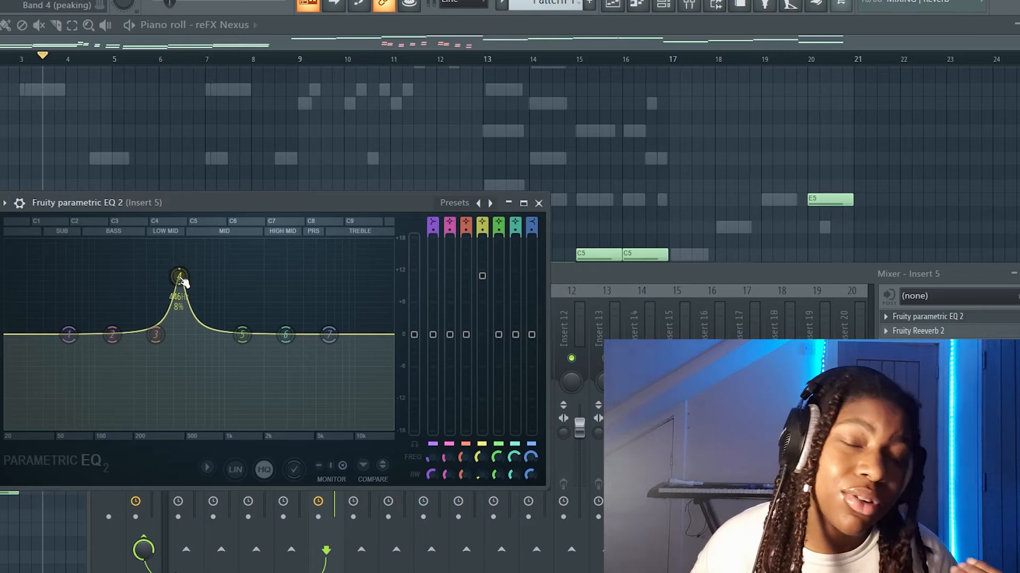
{"action": "key", "text": "space"}
{"action": "left_click_drag", "start_coordinate": [181, 280], "coordinate": [158, 243]}
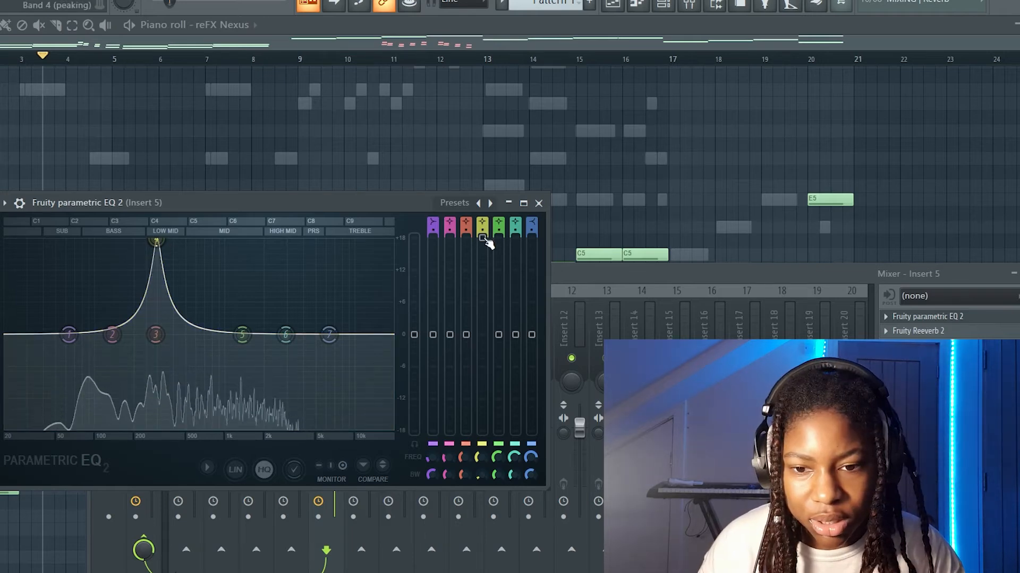
{"action": "left_click_drag", "start_coordinate": [483, 238], "coordinate": [482, 284]}
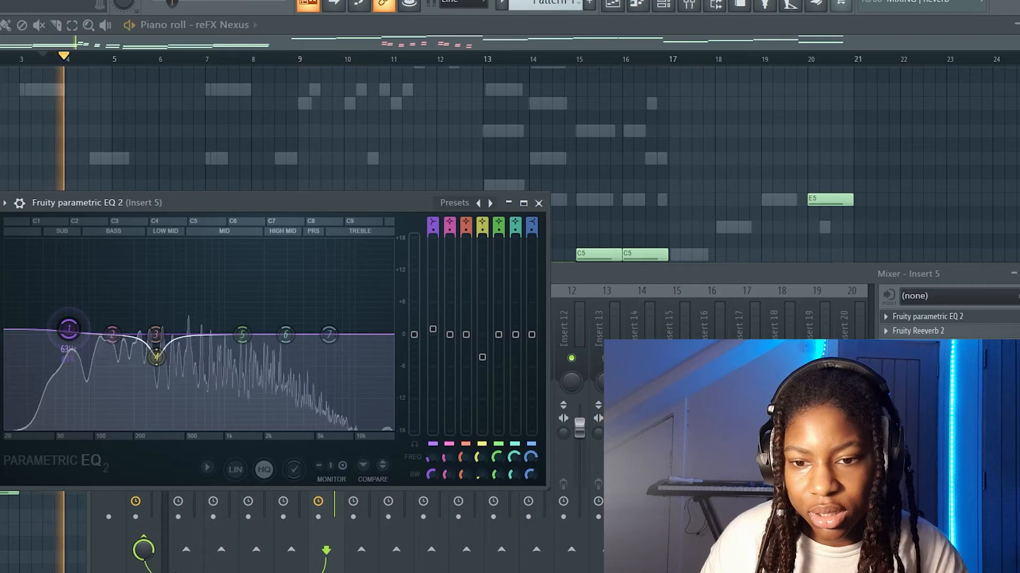
- Roll off the sub frequencies with the band 1 low shelf, cut fully at about 58 Hz
{"action": "left_click_drag", "start_coordinate": [68, 331], "coordinate": [142, 244]}
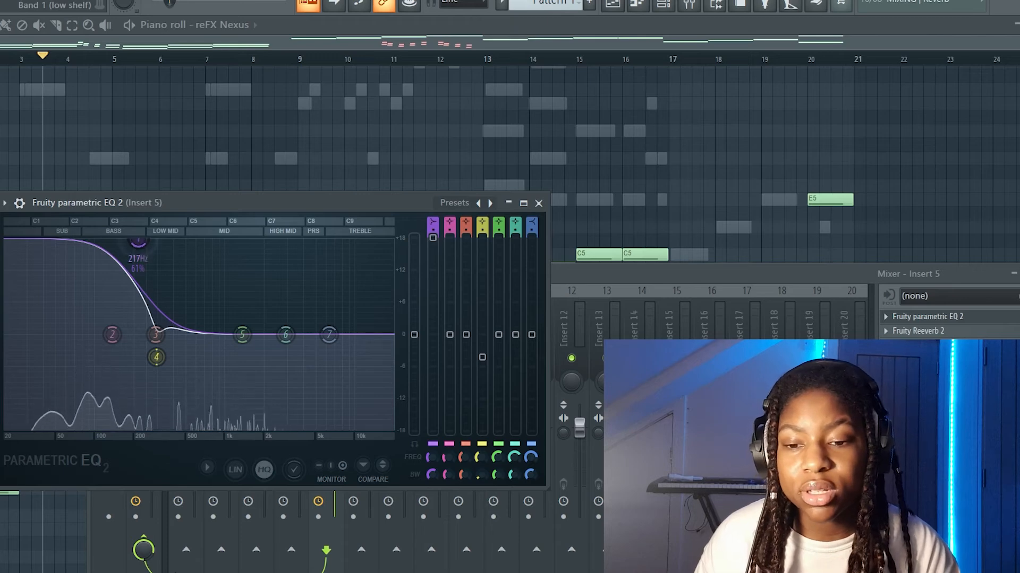
{"action": "left_click_drag", "start_coordinate": [138, 242], "coordinate": [54, 397]}
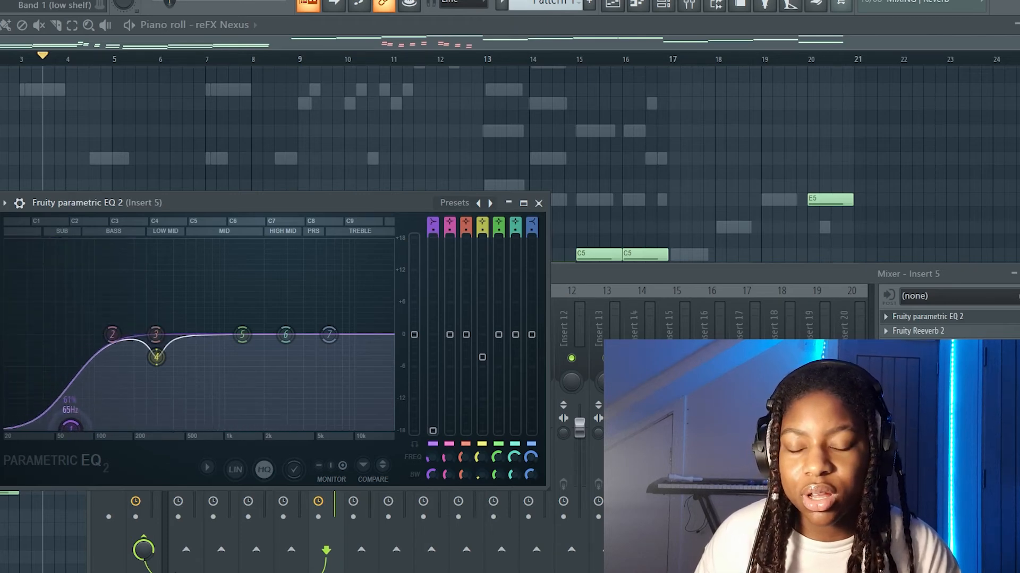
{"action": "left_click_drag", "start_coordinate": [83, 435], "coordinate": [70, 436]}
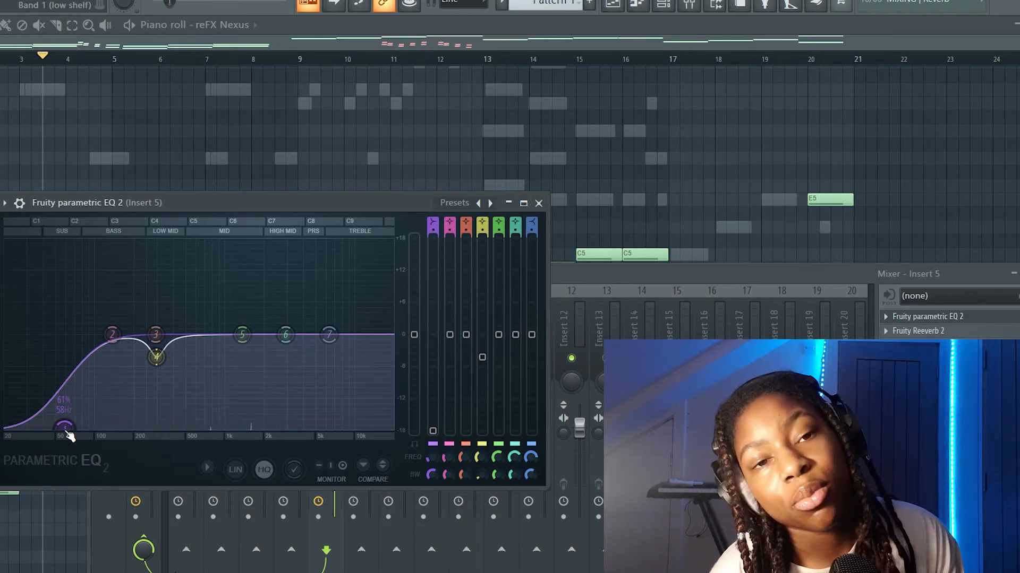
- Move band 6 to just under 500 Hz, narrow its bandwidth and make it a slight cut
{"action": "left_click_drag", "start_coordinate": [285, 335], "coordinate": [188, 241]}
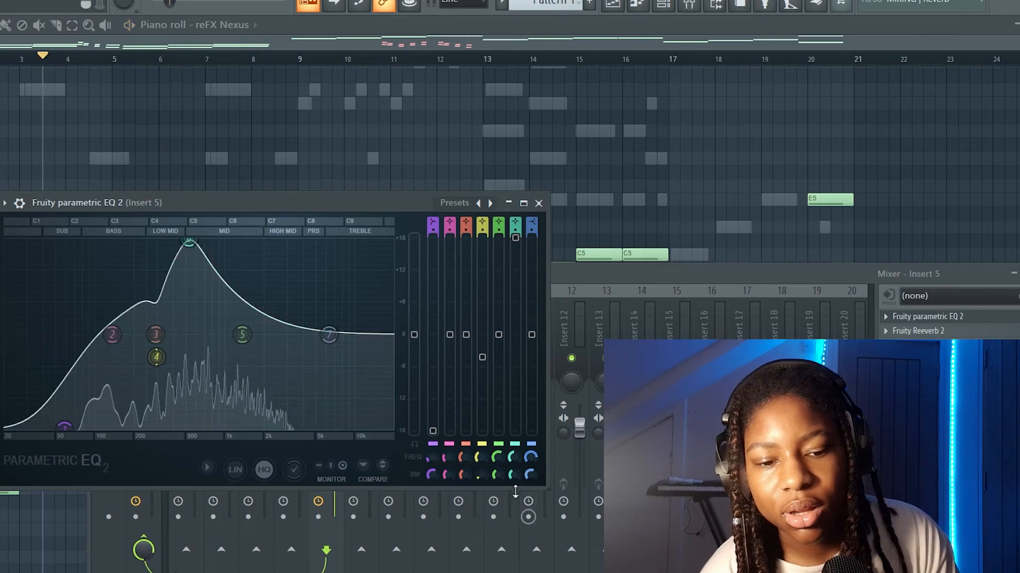
{"action": "scroll", "coordinate": [512, 475], "scroll_direction": "down", "scroll_amount": 5}
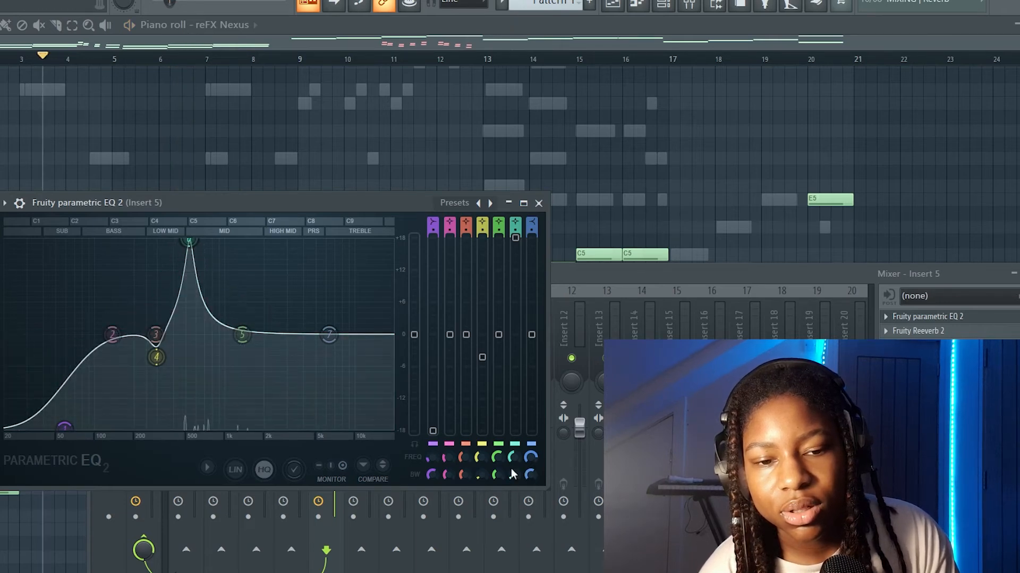
{"action": "left_click_drag", "start_coordinate": [516, 239], "coordinate": [499, 300]}
- Boost band 5 slightly at about 2238 Hz with 13% bandwidth and cut the high frequencies fully with band 7
{"action": "left_click_drag", "start_coordinate": [270, 298], "coordinate": [271, 311]}
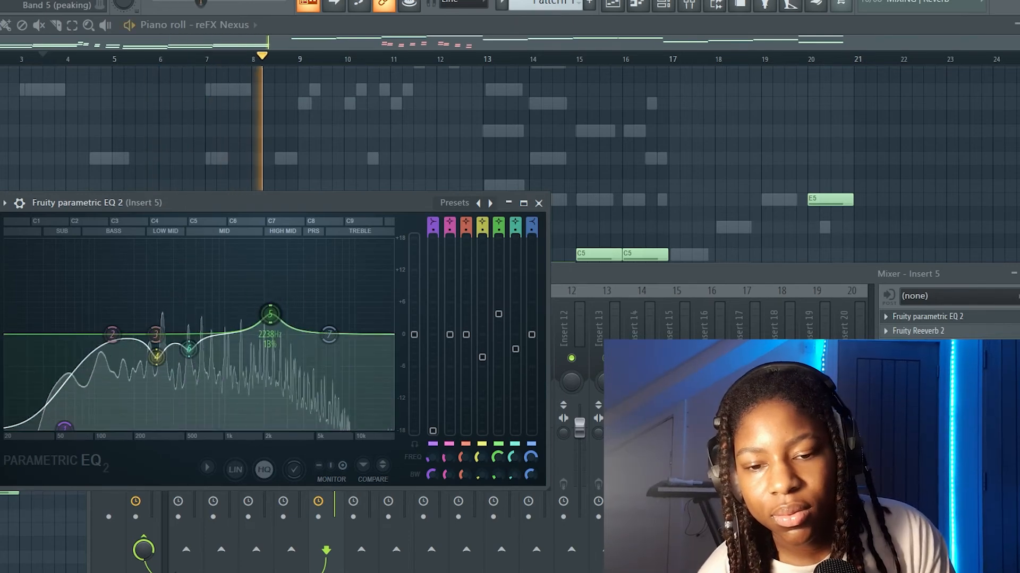
{"action": "left_click_drag", "start_coordinate": [329, 335], "coordinate": [346, 428]}
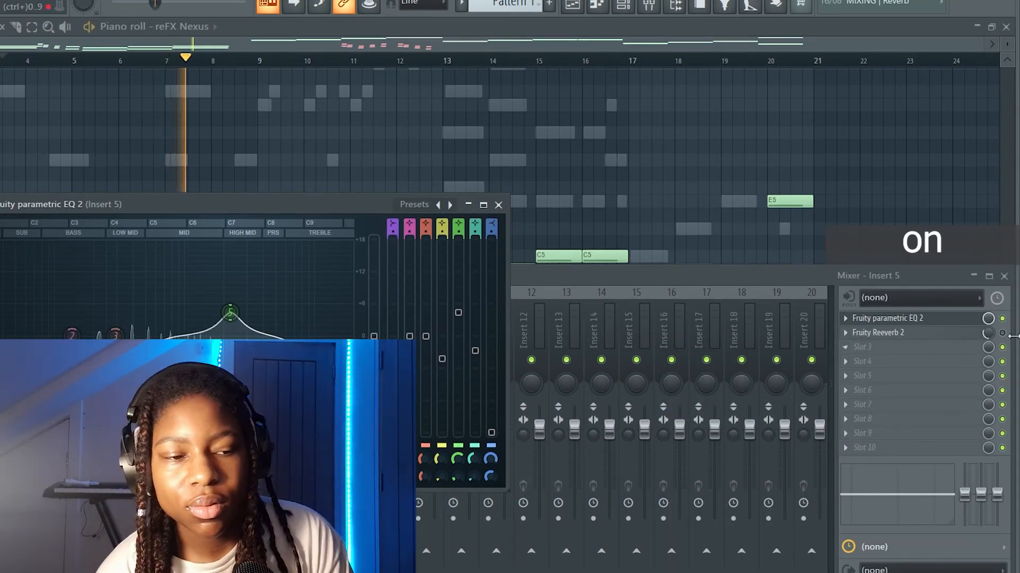
- Compare the Insert 5 sound with Fruity parametric EQ 2 bypassed and enabled during playback
{"action": "left_click", "coordinate": [1002, 319]}
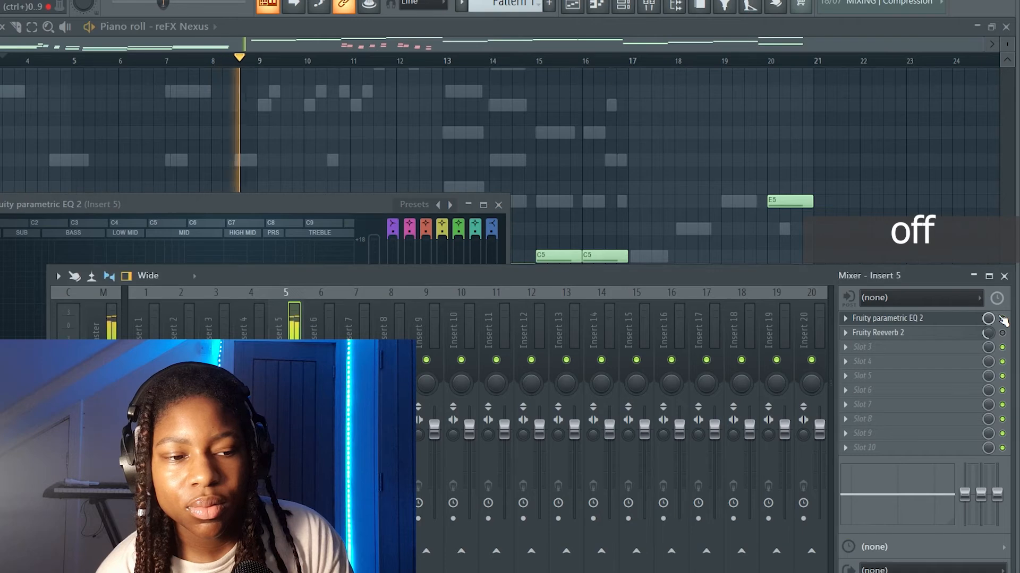
{"action": "left_click", "coordinate": [1003, 319]}
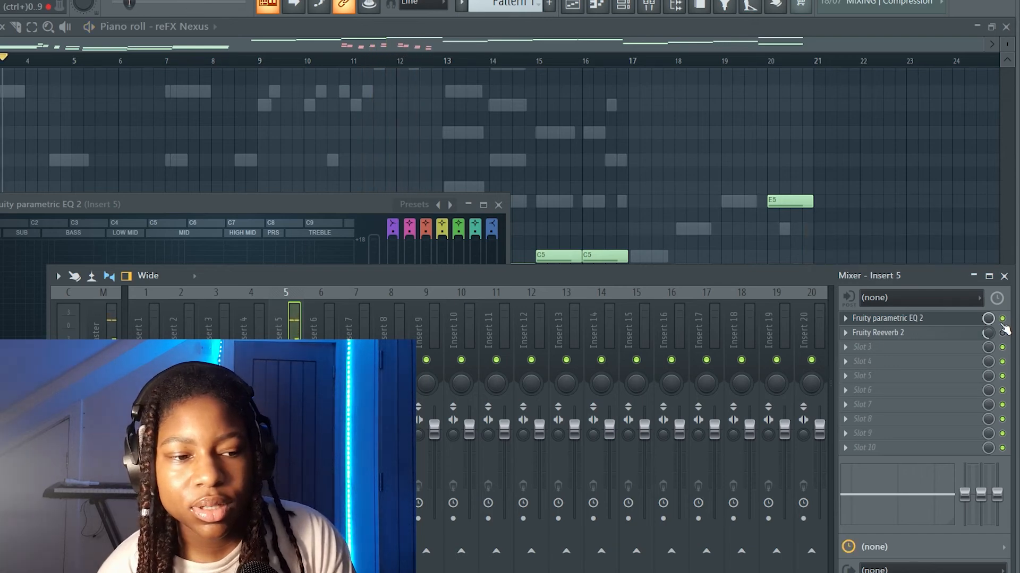
{"action": "left_click", "coordinate": [347, 205]}
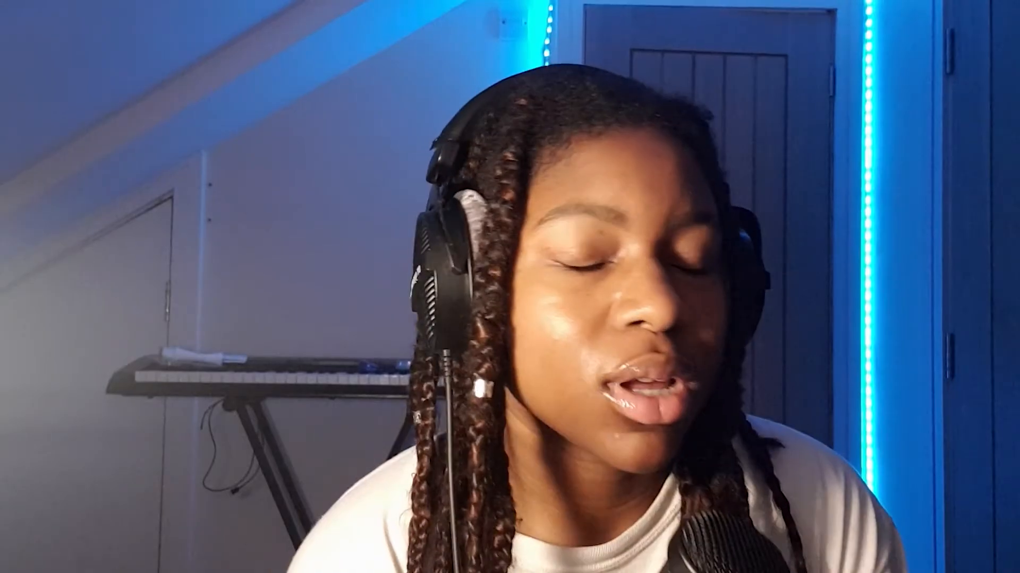